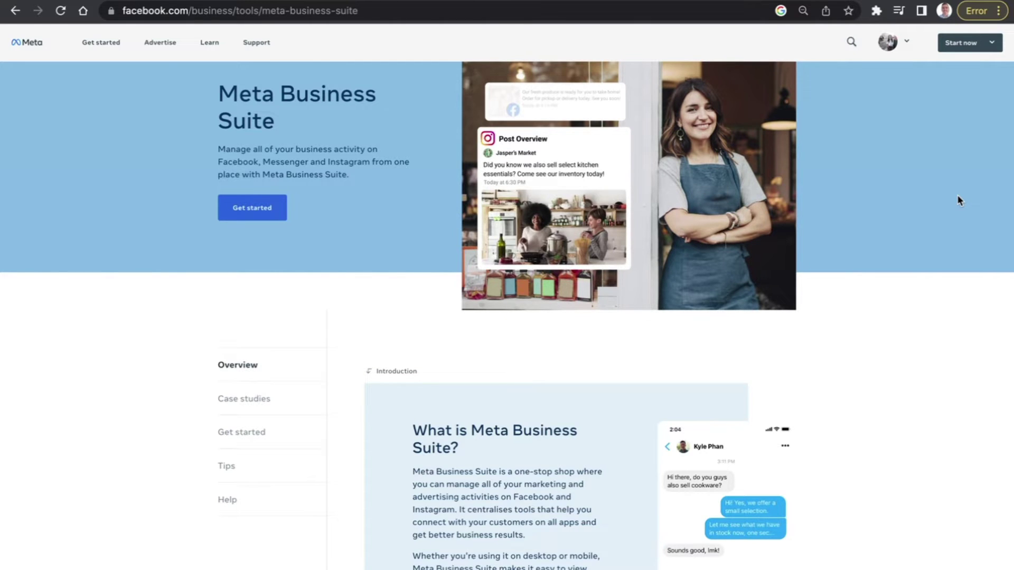
# Read the introduction on the Meta Business Suite overview page
pyautogui.scroll(-1, 958, 196)
pyautogui.scroll(-1, 958, 195)
pyautogui.scroll(-2, 957, 196)
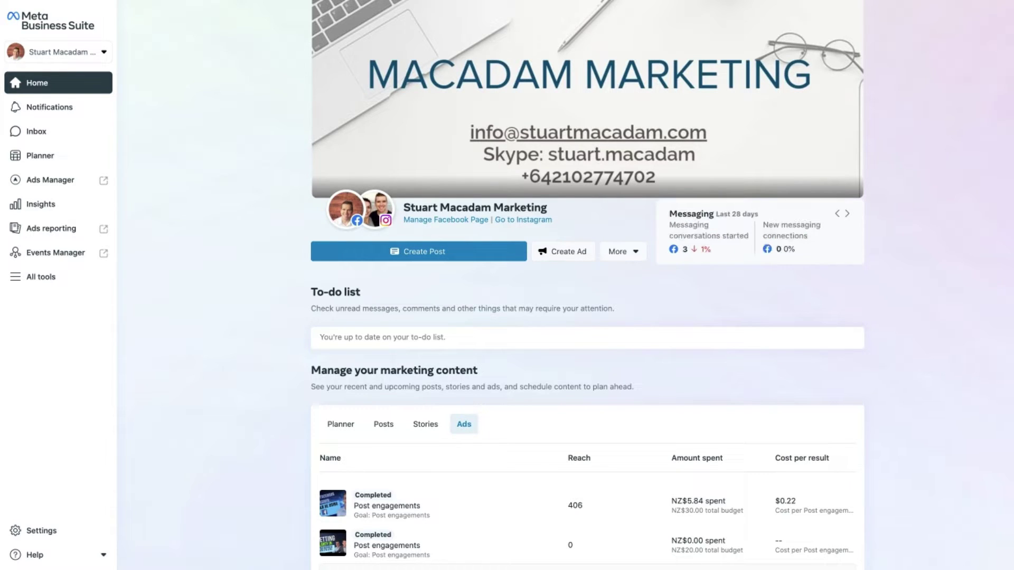
# Look over the business home page, covering the header, creation options, to-do list, marketing content and growth sections
pyautogui.scroll(-6, 979, 281)
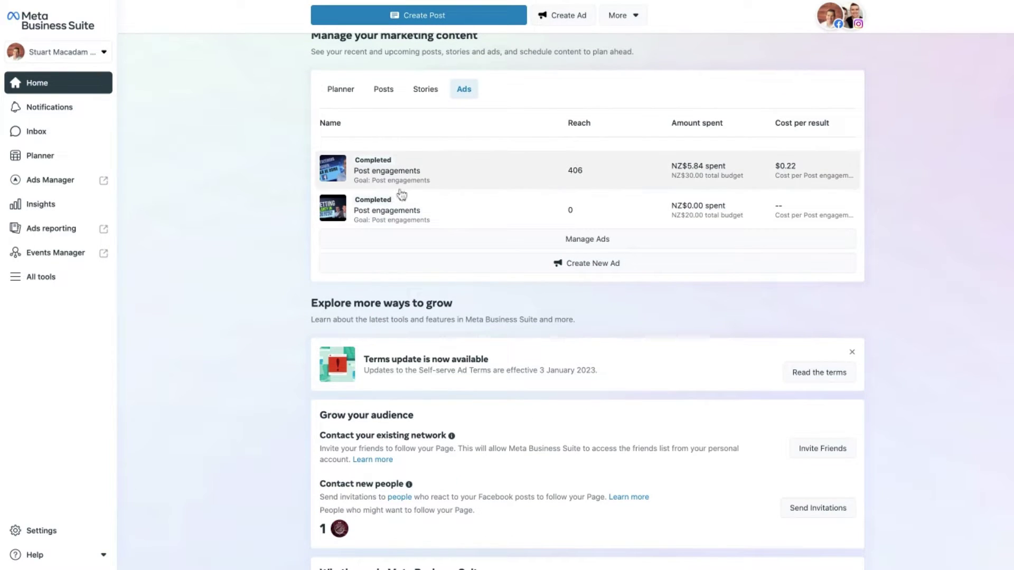
pyautogui.scroll(-2, 301, 205)
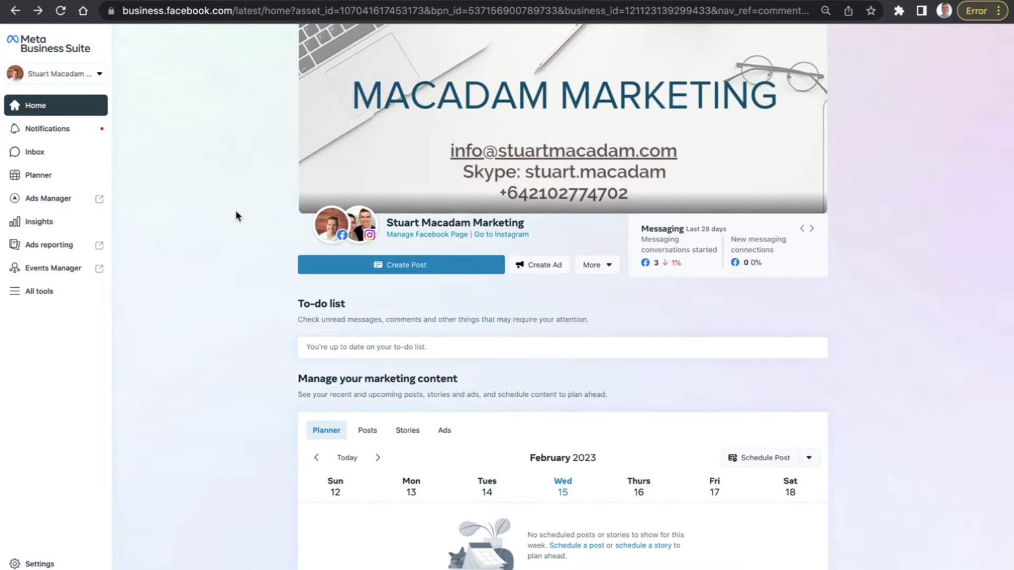
pyautogui.scroll(5, 265, 228)
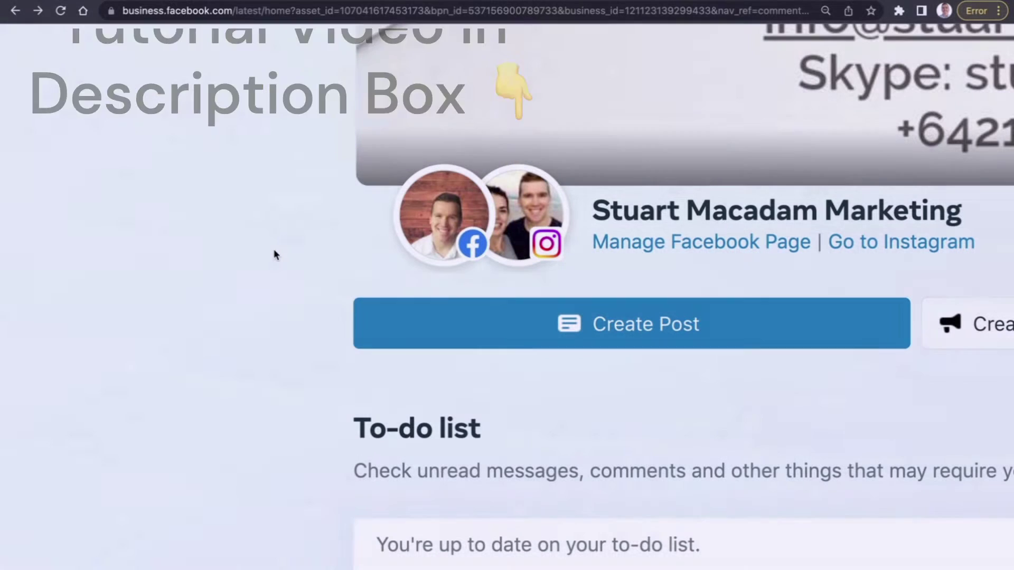
pyautogui.scroll(-5, 274, 248)
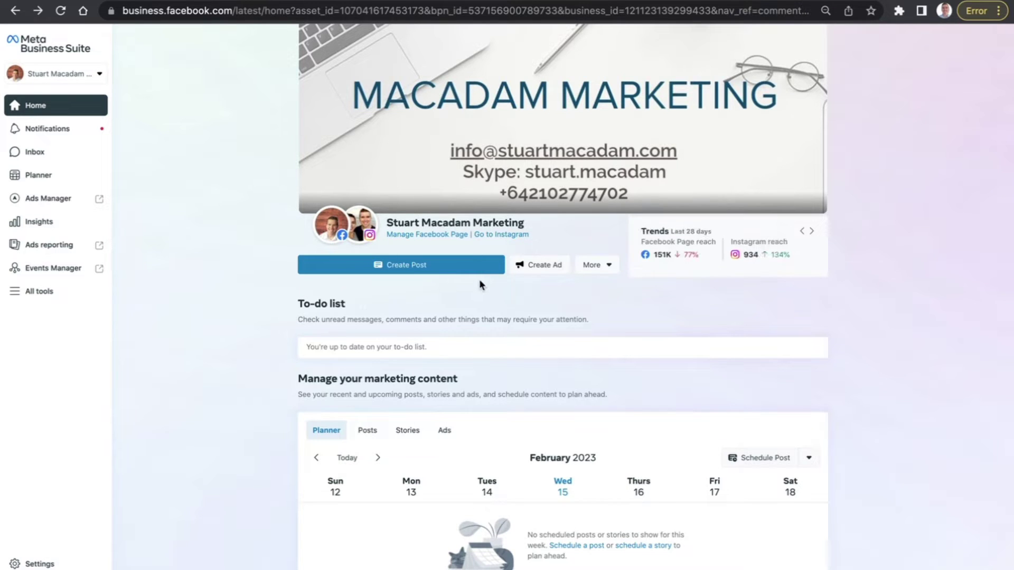
pyautogui.scroll(5, 458, 277)
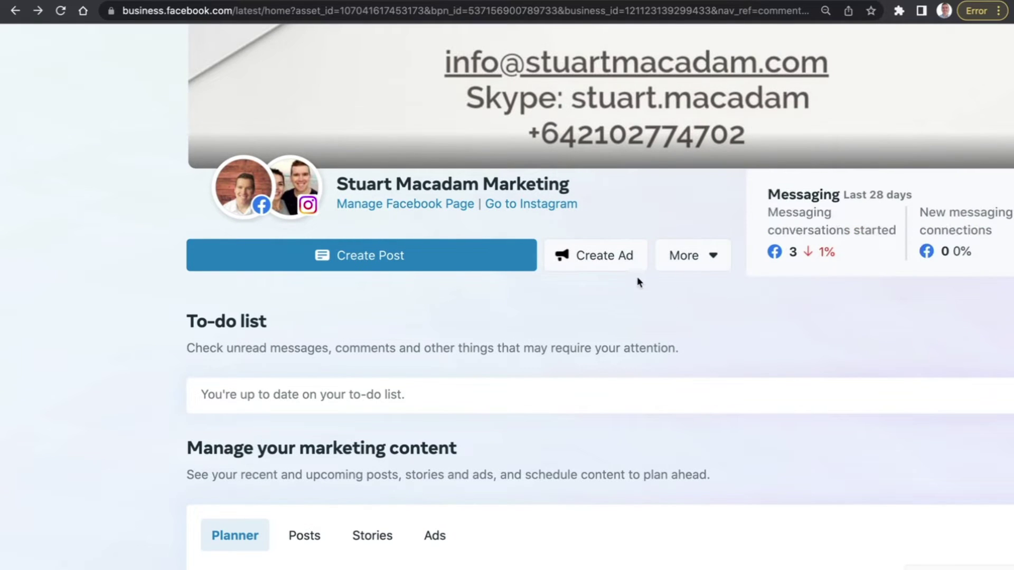
# Check the additional content creation options for the page and advance the performance summary card to its next set of metrics
pyautogui.click(720, 264)
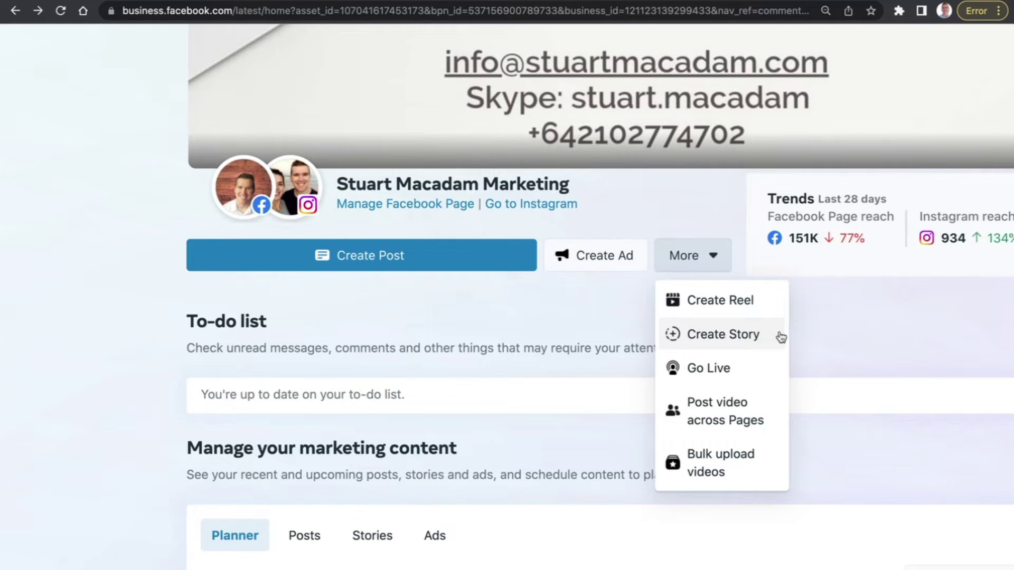
pyautogui.click(391, 283)
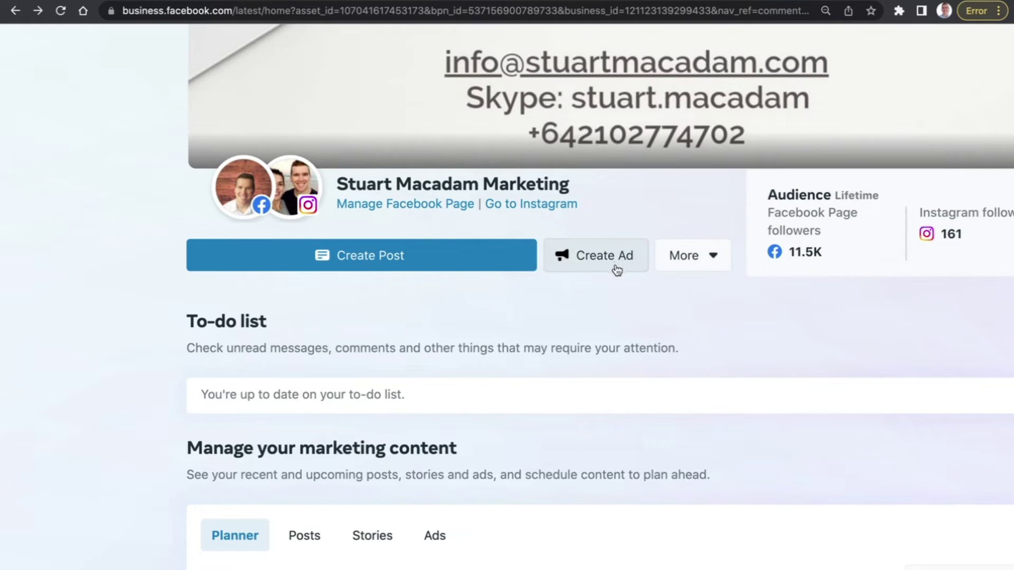
pyautogui.hotkey('ctrl', '-')
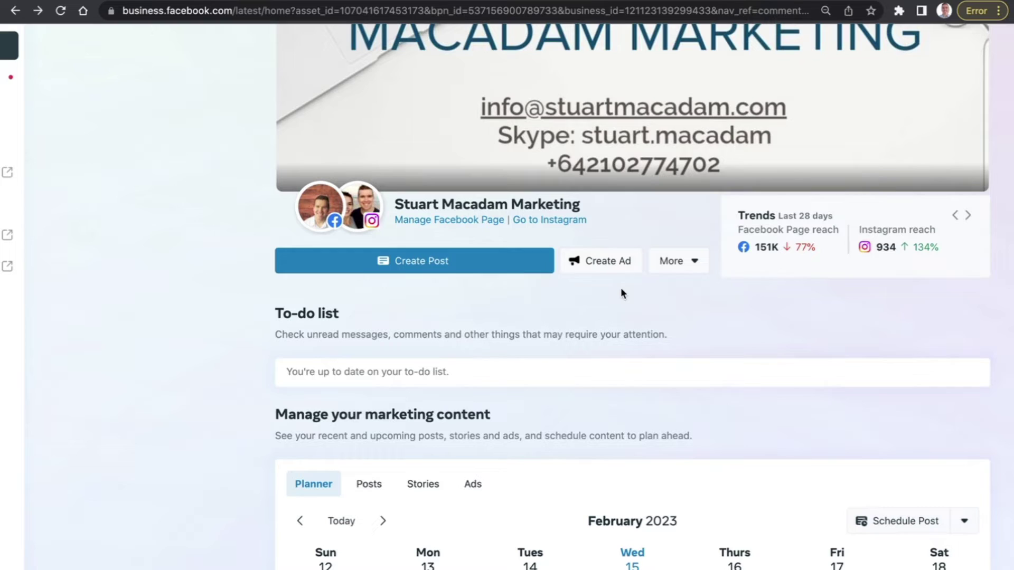
pyautogui.hotkey('ctrl', '-')
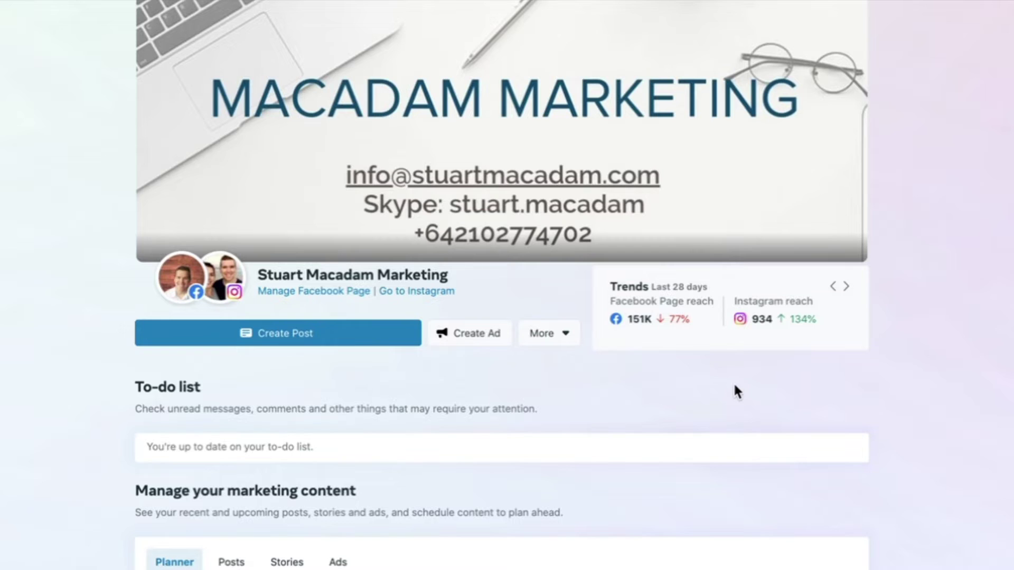
pyautogui.click(846, 286)
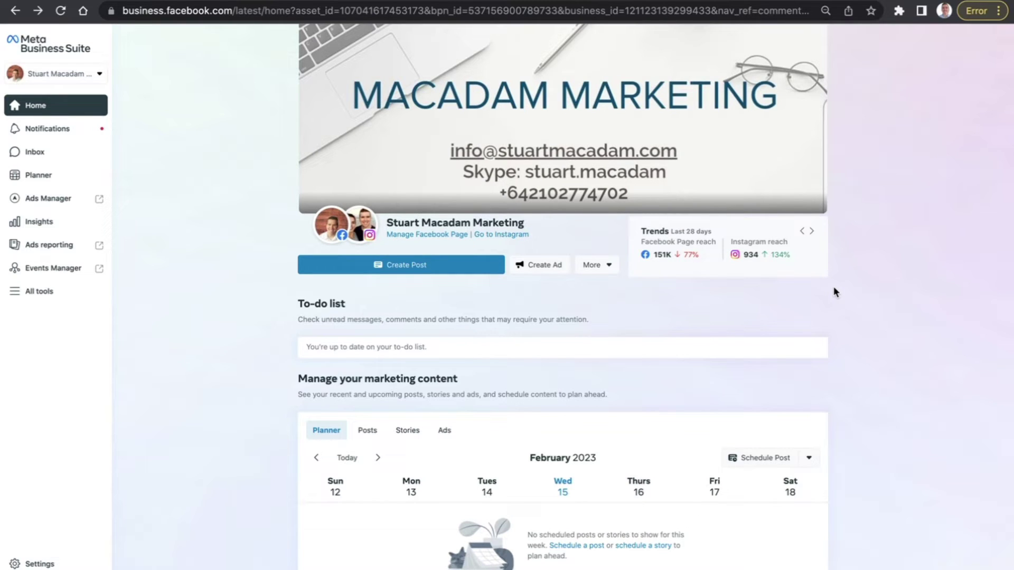
# Examine the weekly planner in the marketing content section and its extra scheduling option for stories
pyautogui.scroll(10, 833, 286)
pyautogui.scroll(-3, 248, 403)
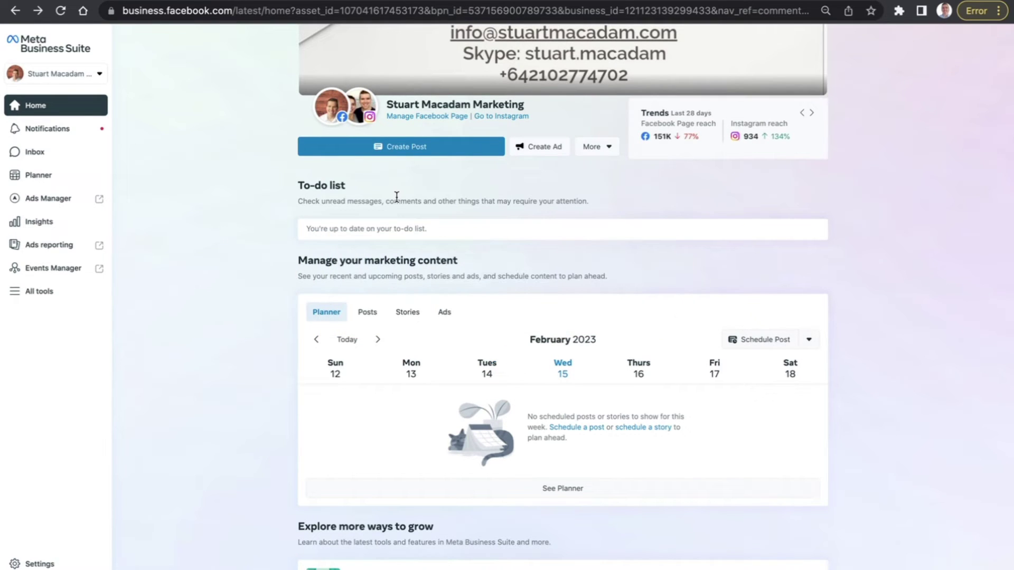
pyautogui.scroll(-3, 280, 207)
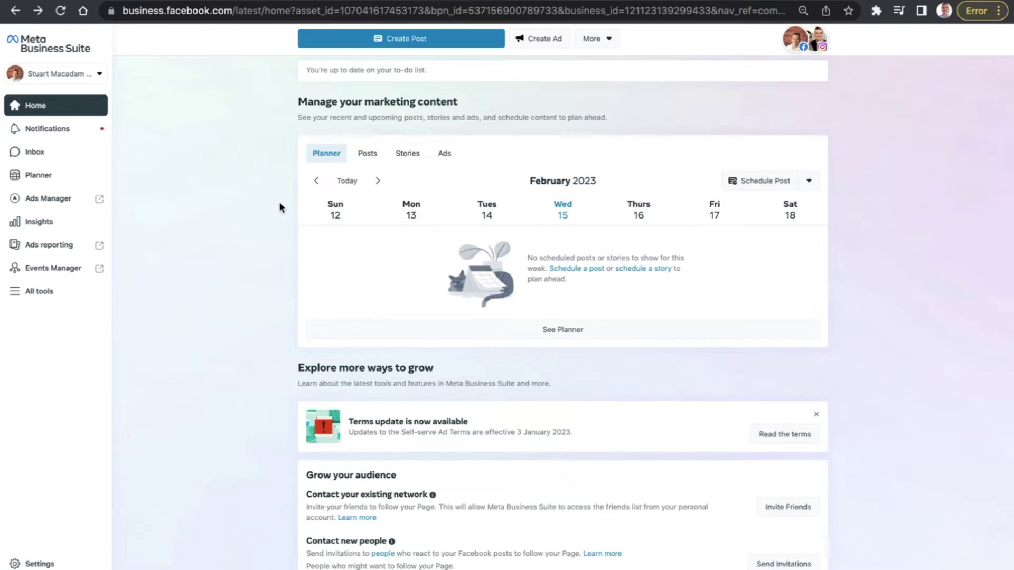
pyautogui.scroll(5, 280, 207)
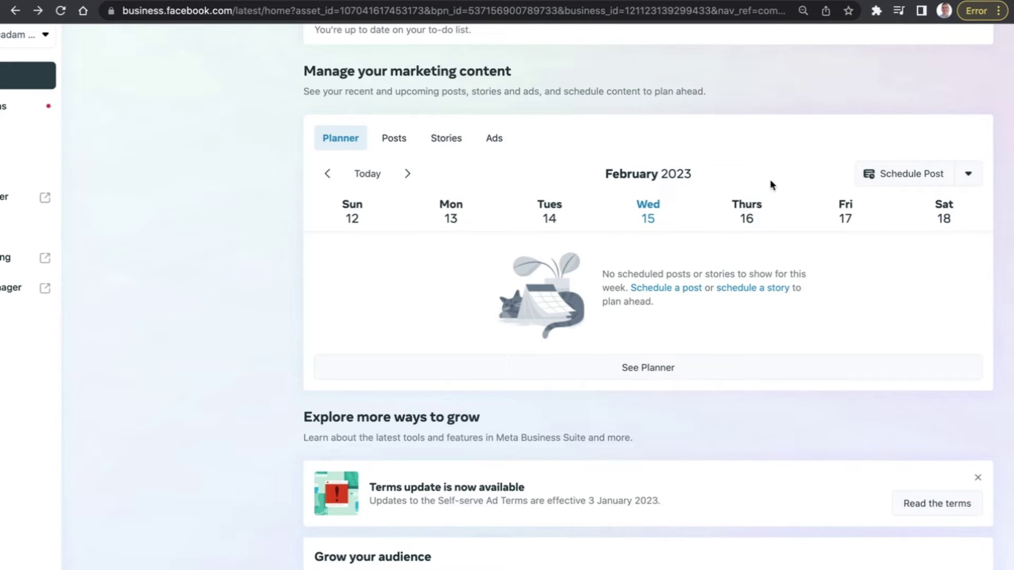
pyautogui.click(969, 177)
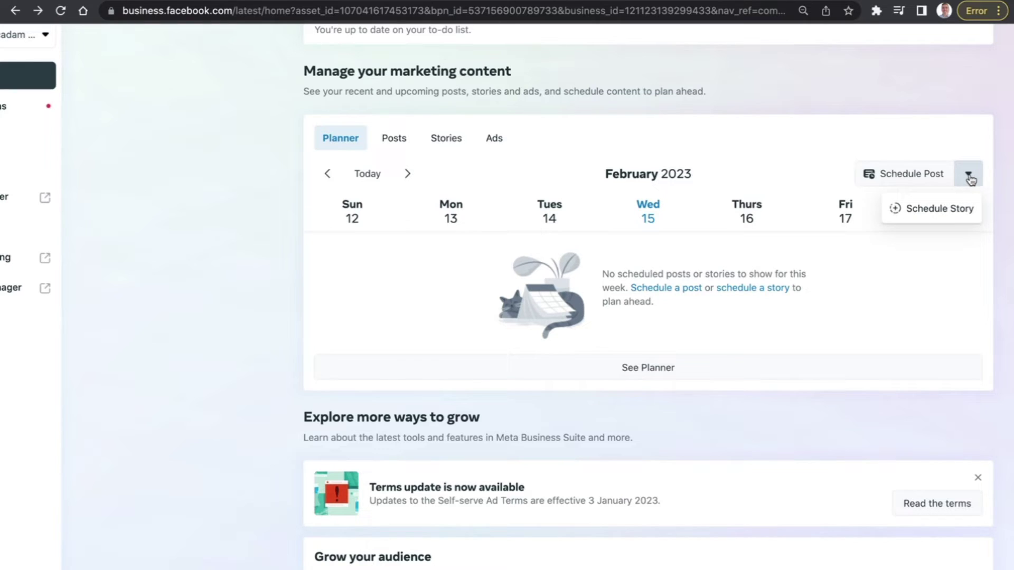
pyautogui.click(969, 177)
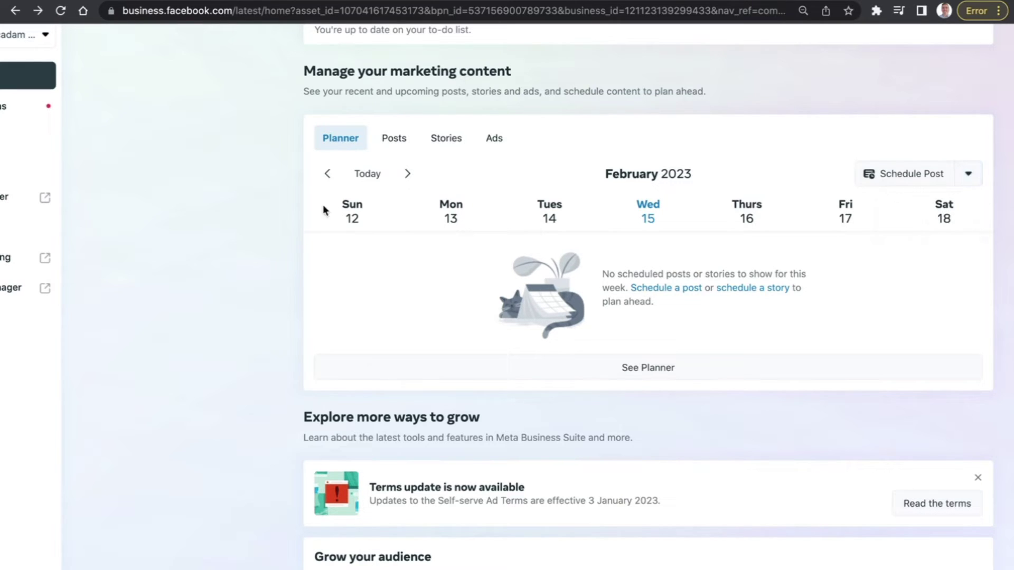
# Review the page's posts and its Facebook and Instagram stories in the marketing content section
pyautogui.click(390, 140)
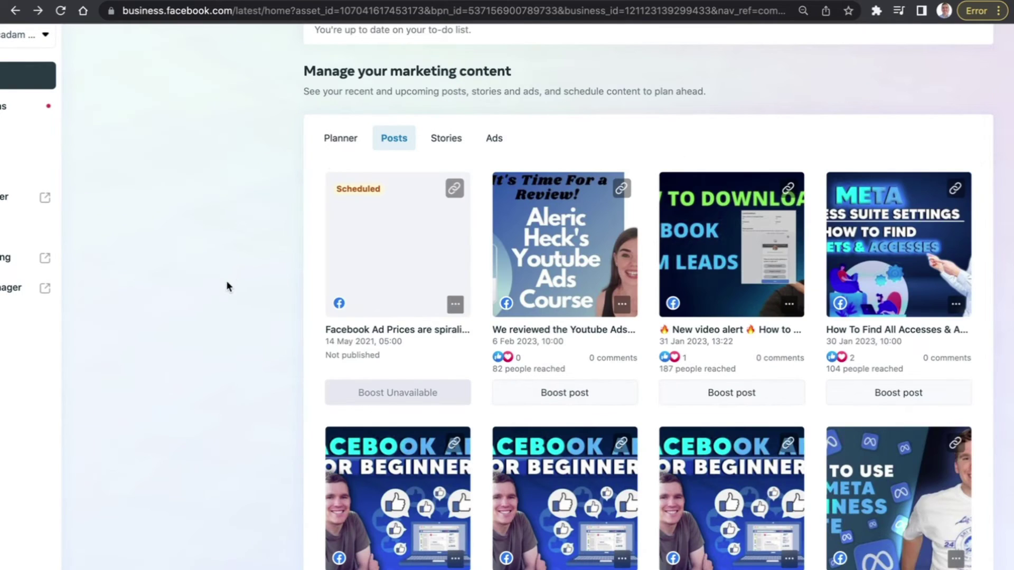
pyautogui.hotkey('ctrl', '-')
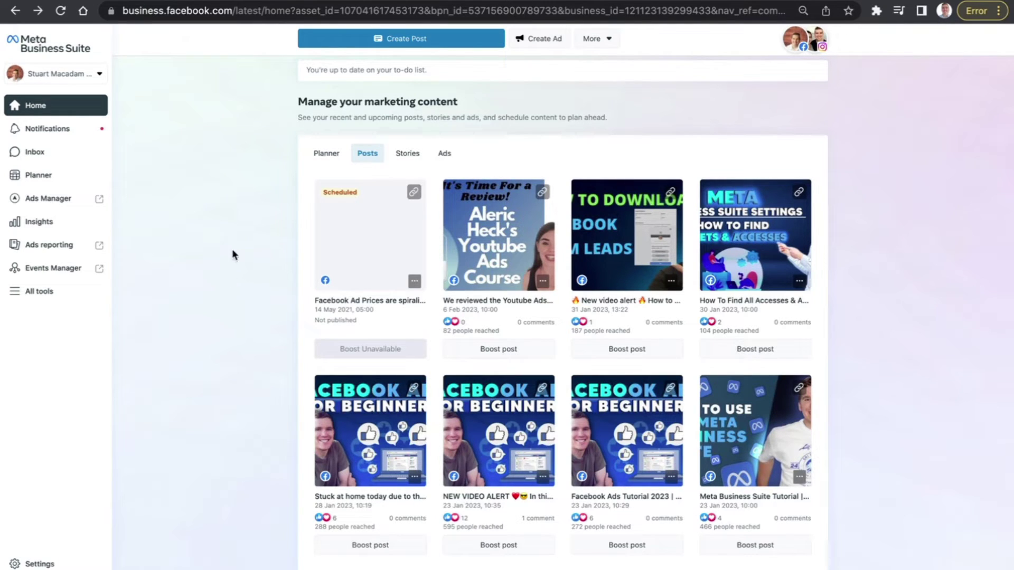
pyautogui.click(406, 156)
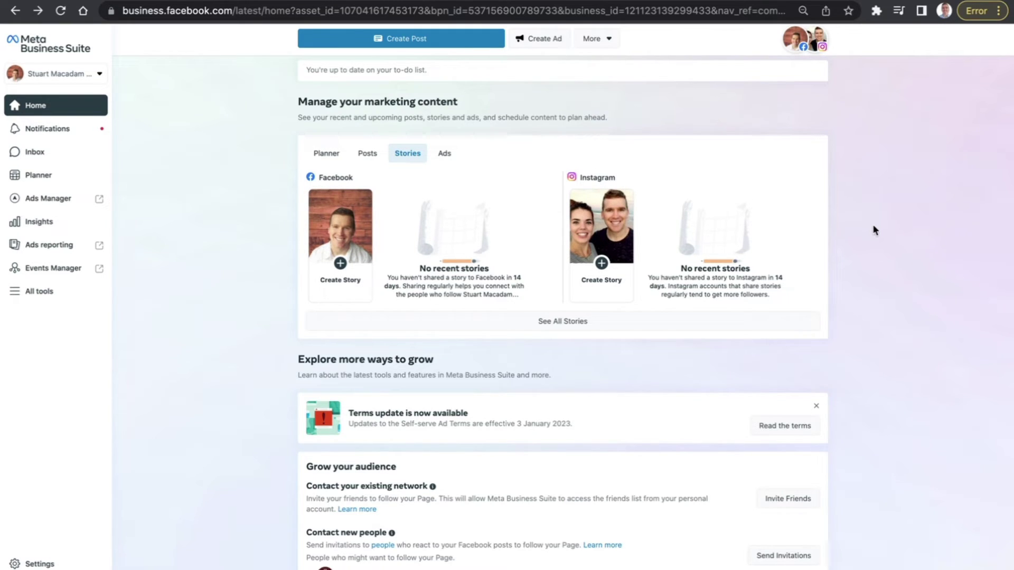
# Return to the page header and check the additional creation options again, including the one for stories
pyautogui.scroll(5, 872, 226)
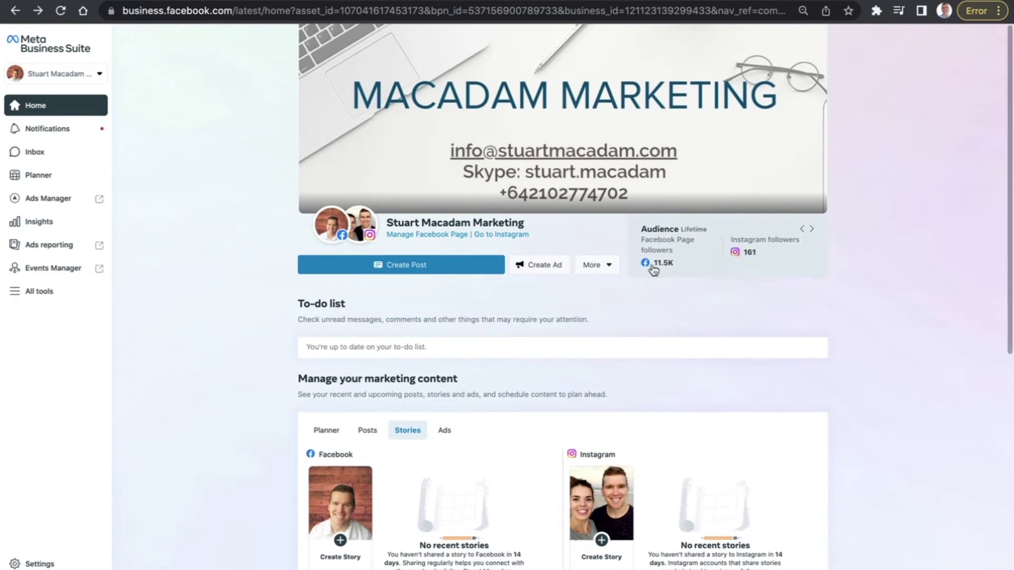
pyautogui.click(606, 266)
pyautogui.click(874, 314)
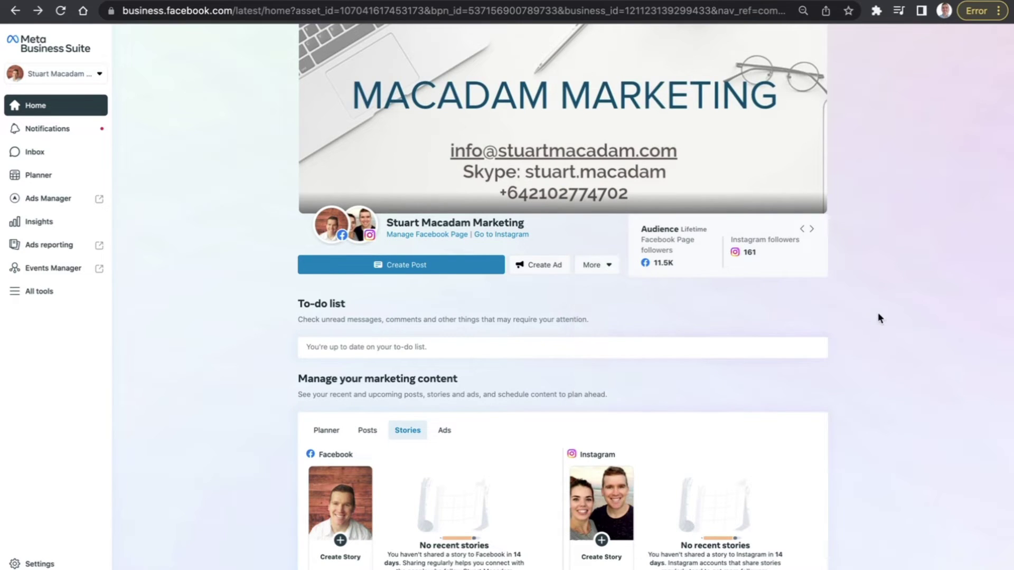
# Show the page's ads with their reach, amount spent and cost per result in the marketing content section
pyautogui.scroll(-3, 878, 316)
pyautogui.scroll(-2, 462, 239)
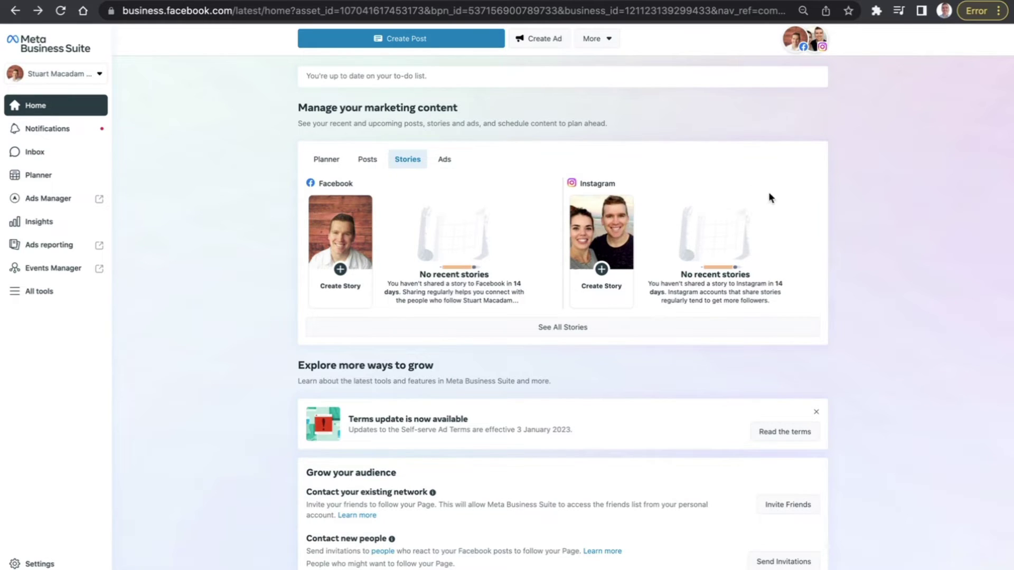
pyautogui.click(446, 160)
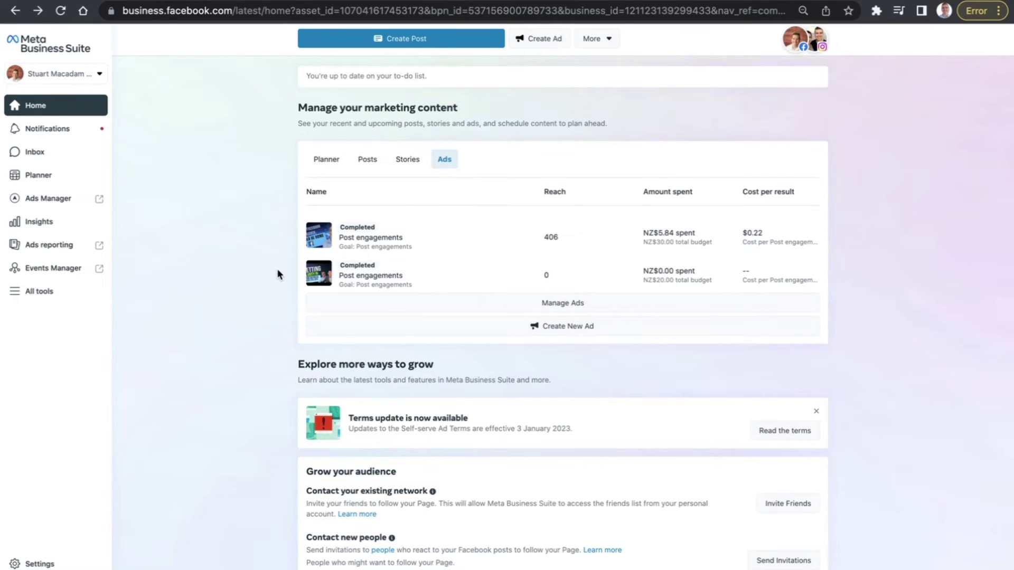
# Examine the suggestions for growing the audience and the list of new Meta Business Suite features
pyautogui.scroll(-3, 278, 272)
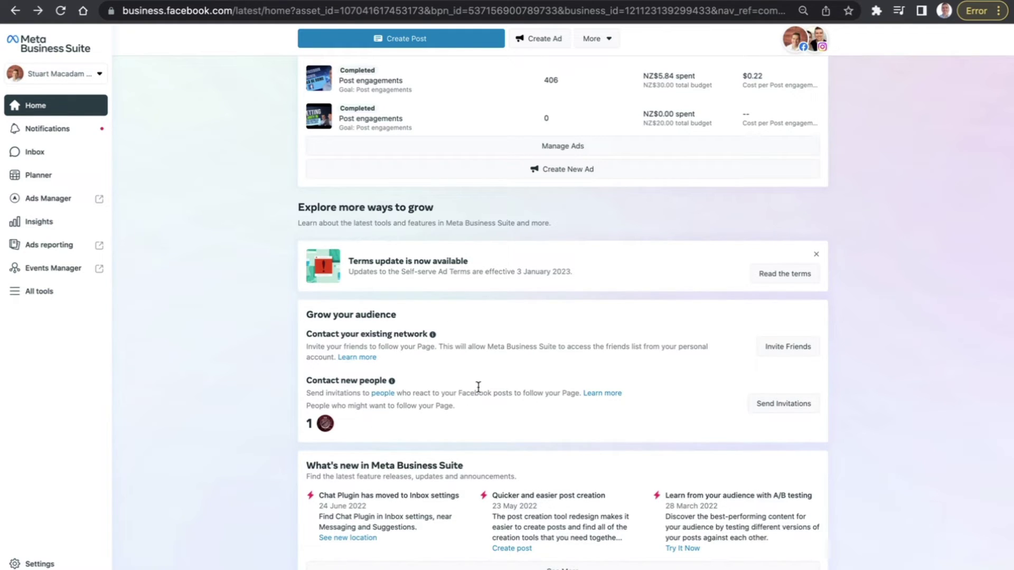
pyautogui.press('super+plus')
pyautogui.press('super+plus')
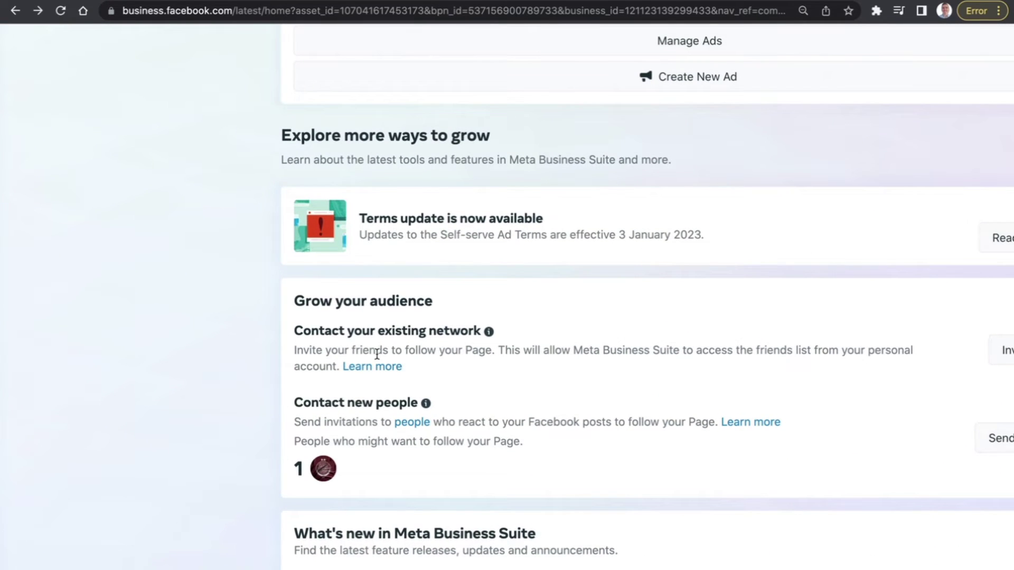
pyautogui.press('super+0')
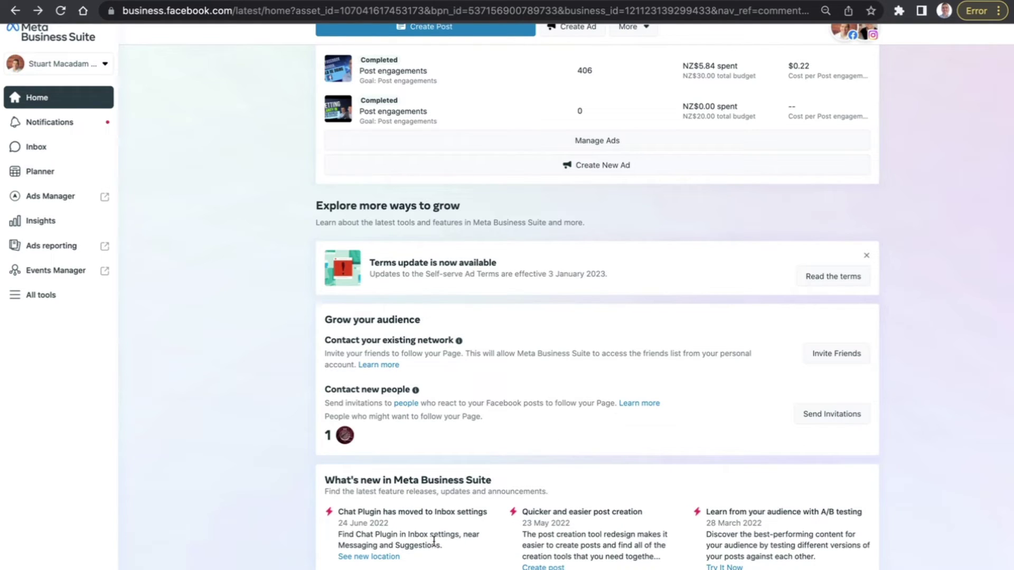
pyautogui.scroll(5, 438, 564)
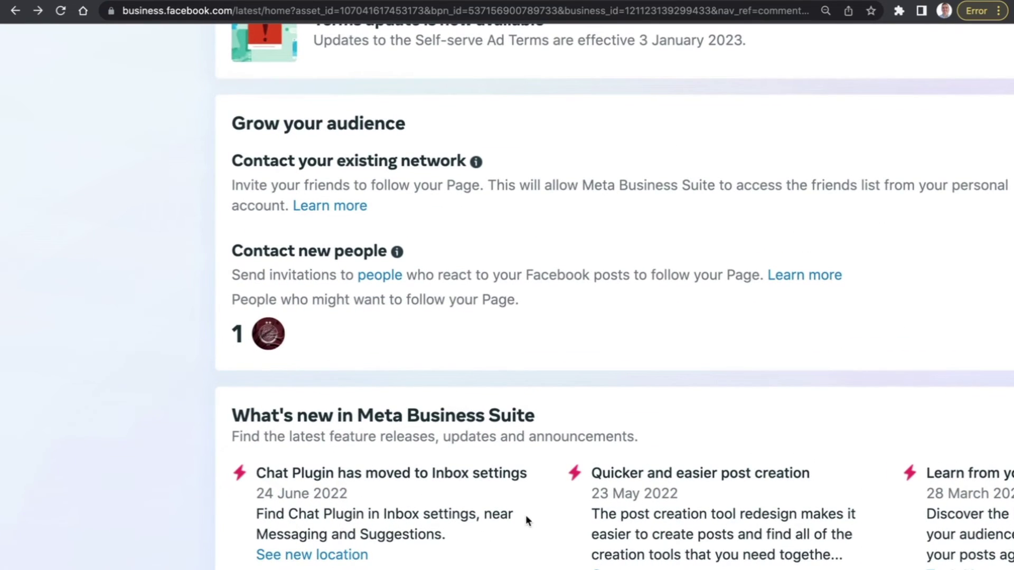
pyautogui.scroll(-5, 526, 520)
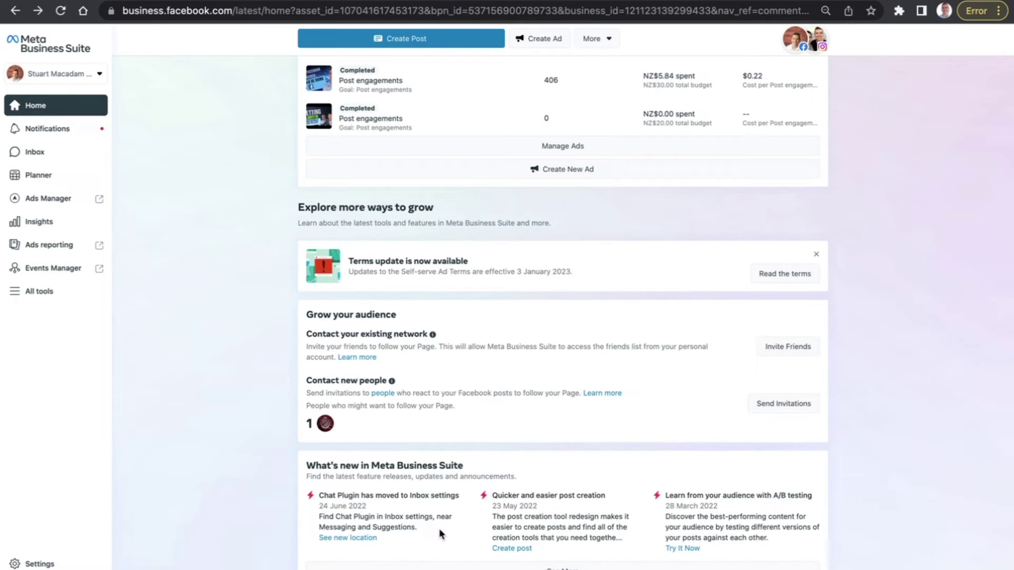
pyautogui.scroll(-1, 441, 523)
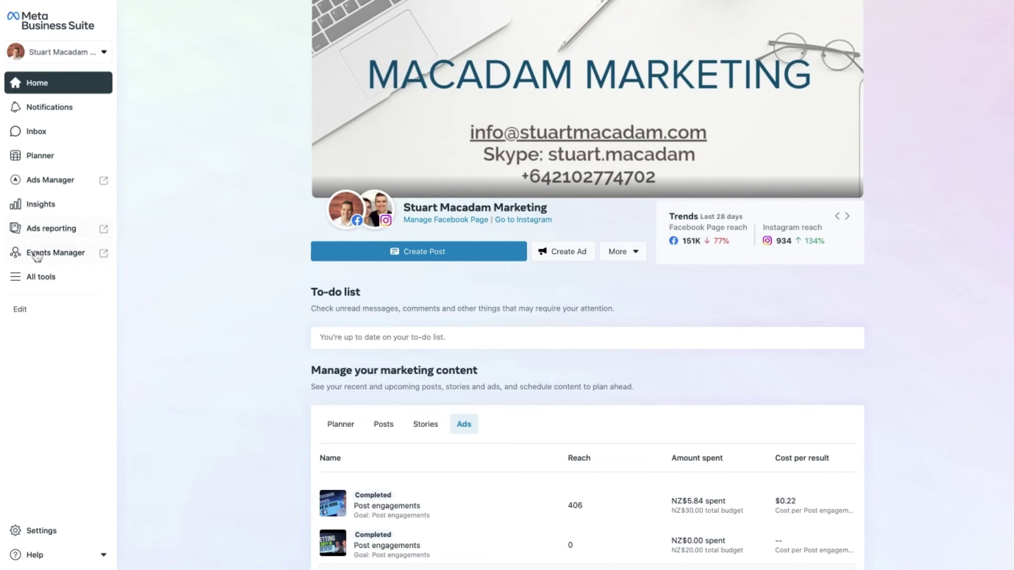
# Open the complete tool list and look through the engagement, advertising, management, reporting and selling tools
pyautogui.click(20, 286)
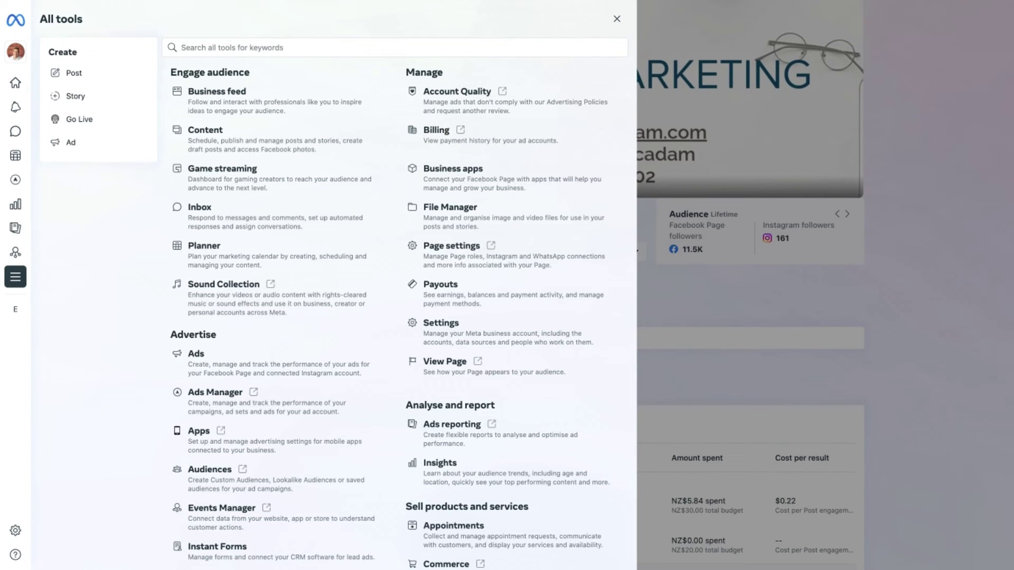
pyautogui.scroll(-2, 383, 94)
pyautogui.scroll(-1, 383, 94)
pyautogui.scroll(3, 384, 94)
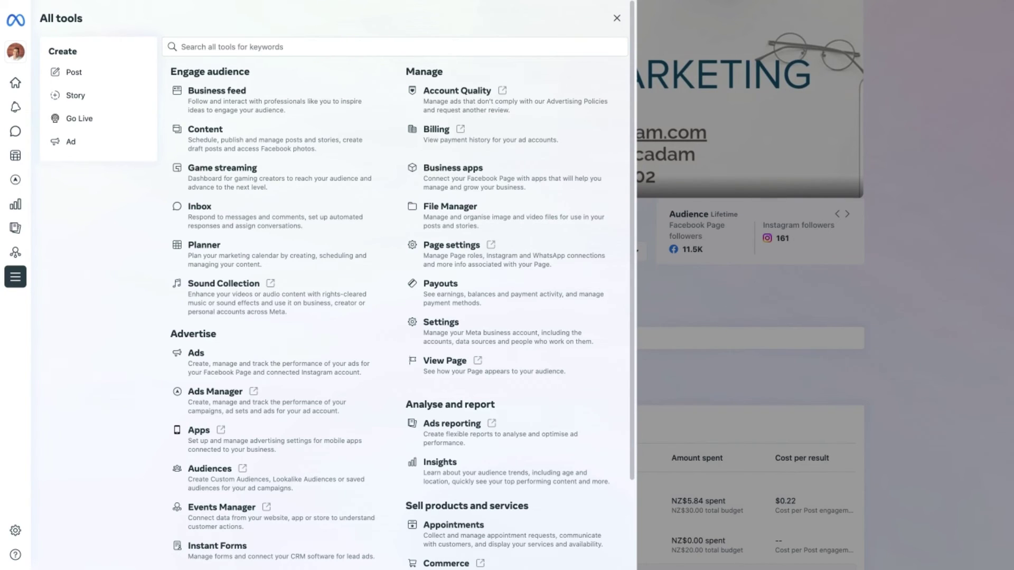
pyautogui.scroll(-2, 338, 285)
pyautogui.scroll(2, 338, 285)
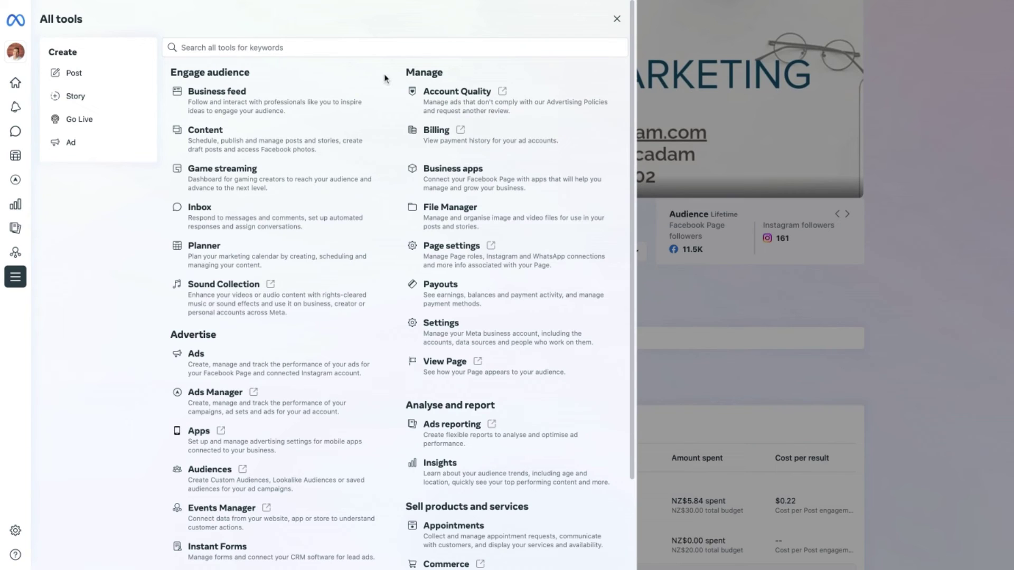
pyautogui.scroll(-2, 385, 77)
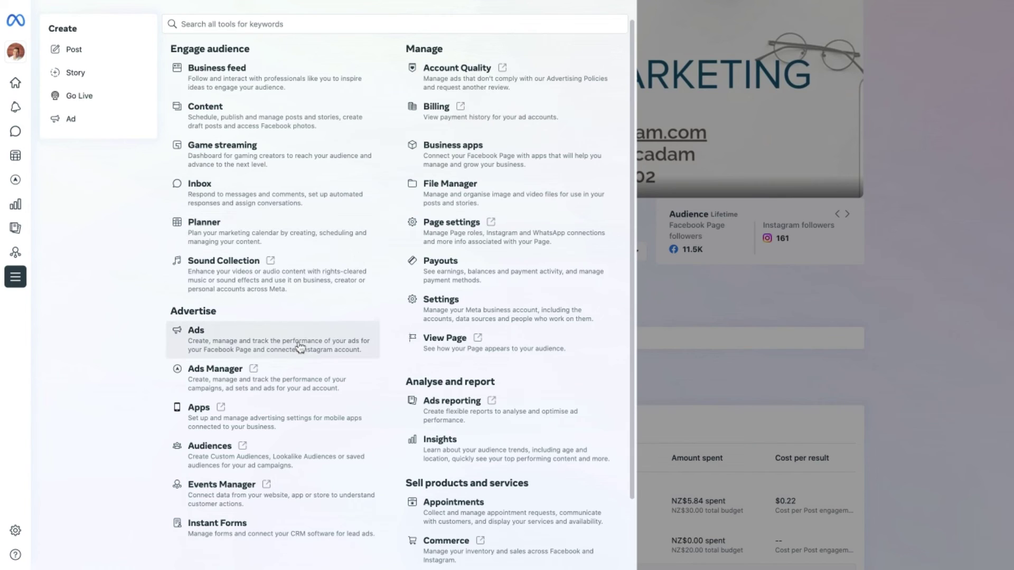
pyautogui.scroll(-1, 527, 447)
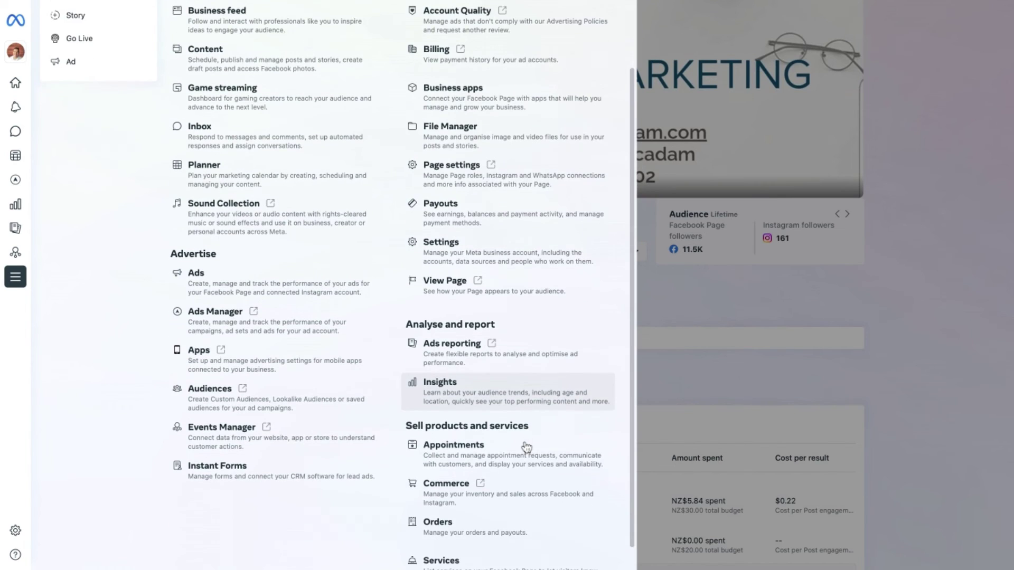
pyautogui.scroll(-1, 528, 448)
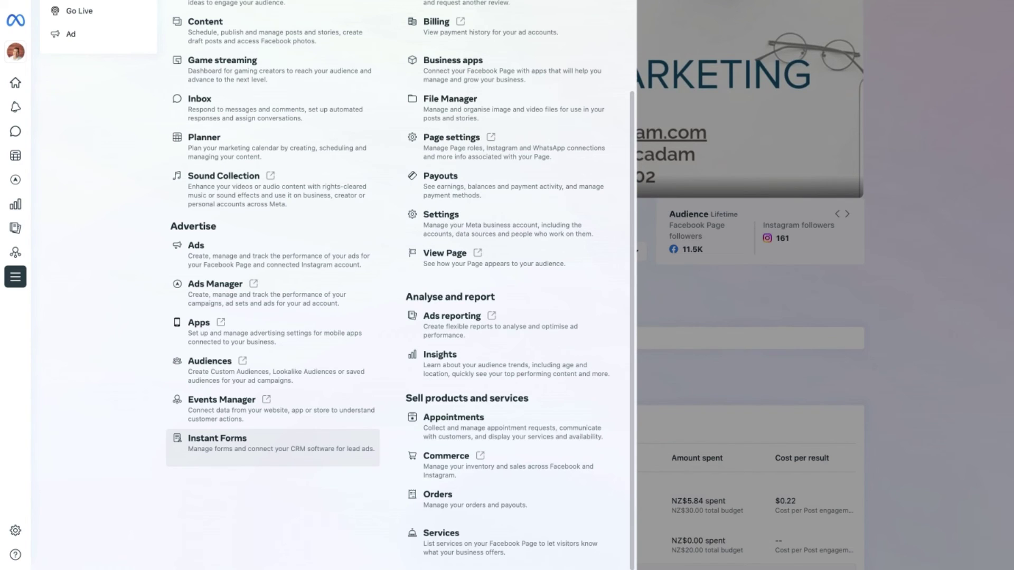
# Search the complete tool list for the keyword "ads"
pyautogui.scroll(2, 401, 334)
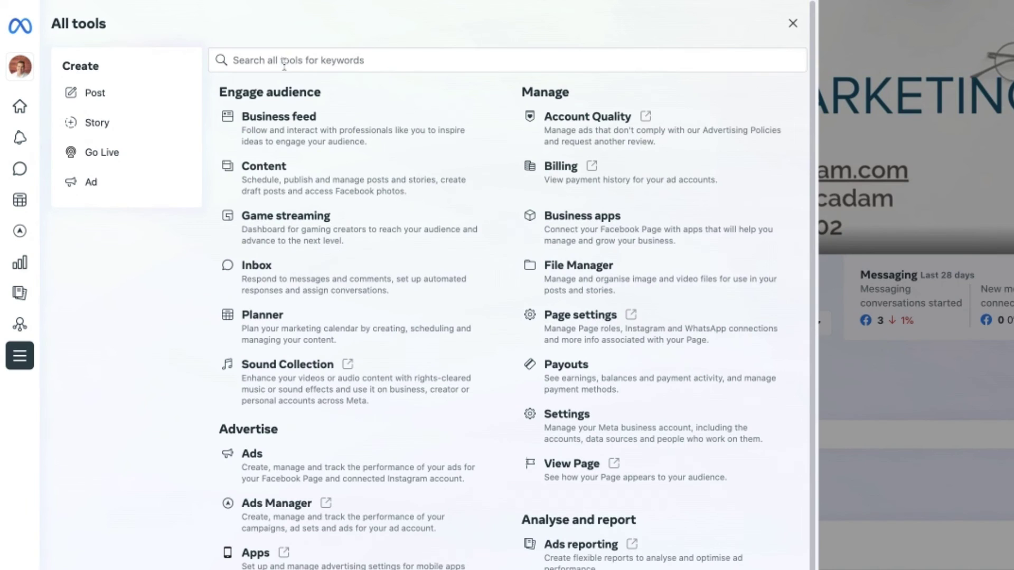
pyautogui.click(219, 47)
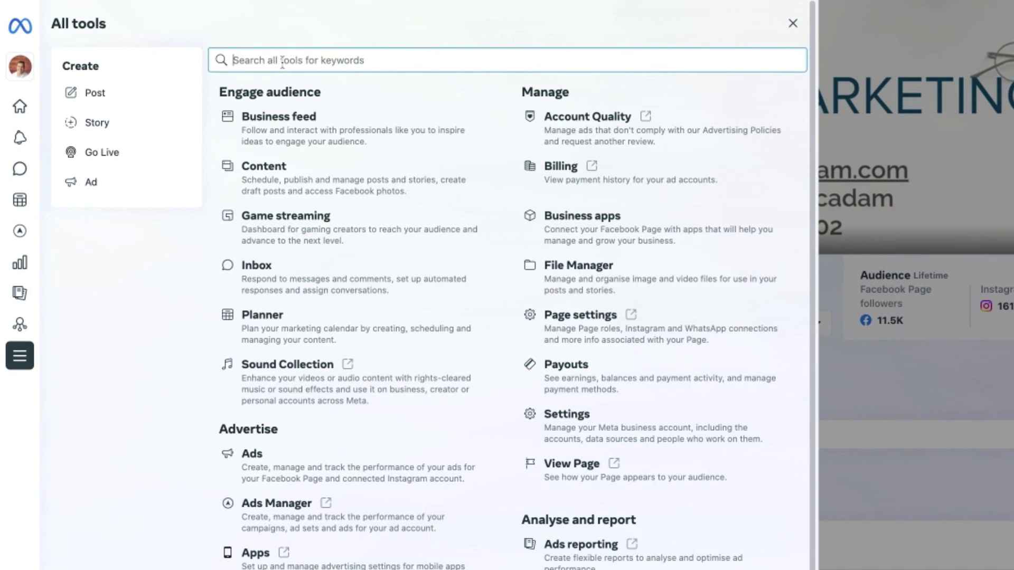
pyautogui.write('ads')
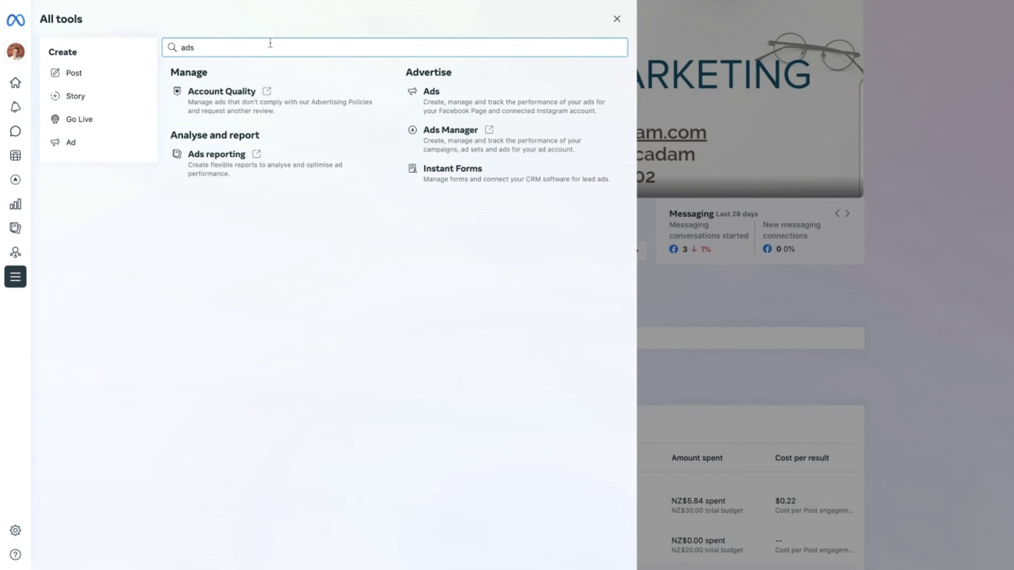
# Replace the tool search keyword with "apps" to find the app-related tools
pyautogui.press('BackSpace')
pyautogui.press('BackSpace')
pyautogui.press('BackSpace')
pyautogui.write('apps')
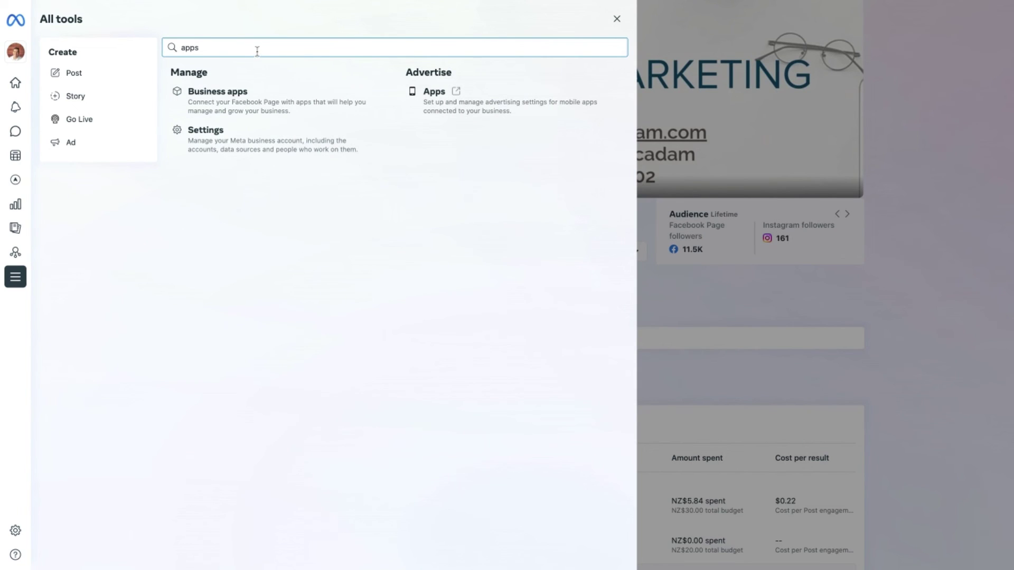
# Clear the tool search and close the complete tool list to return to the home page
pyautogui.press('BackSpace')
pyautogui.press('BackSpace')
pyautogui.press('BackSpace')
pyautogui.press('BackSpace')
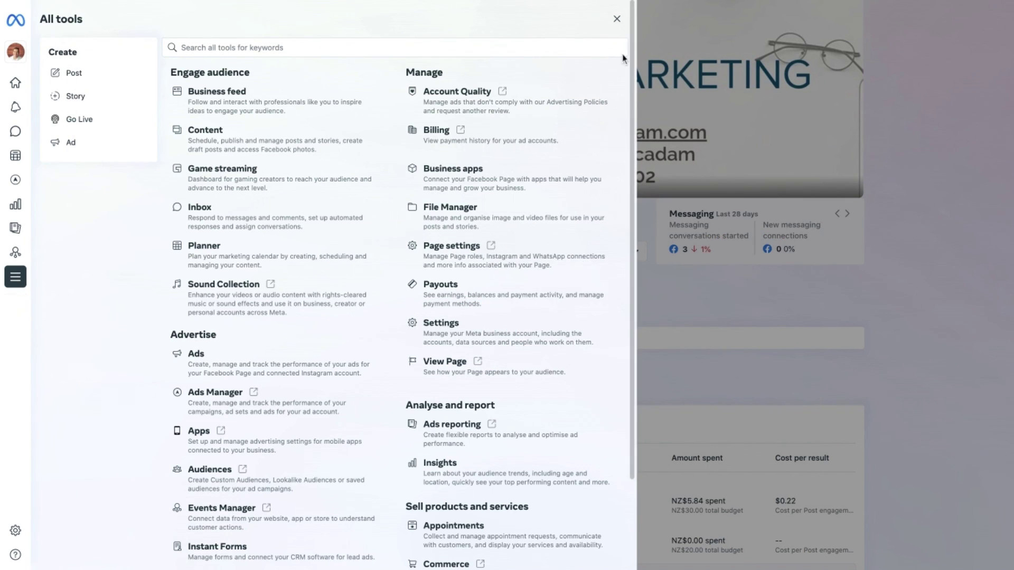
pyautogui.click(617, 19)
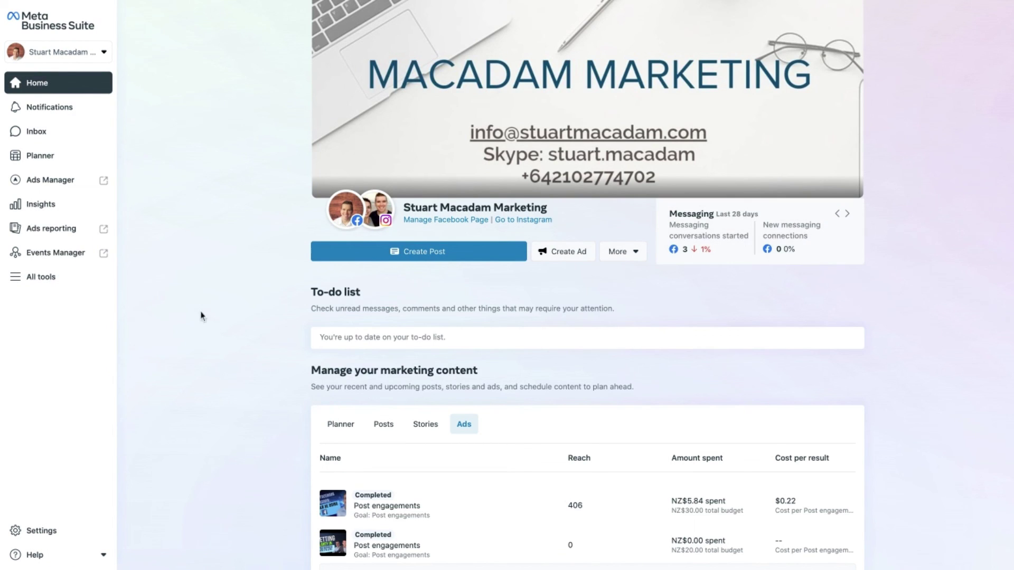